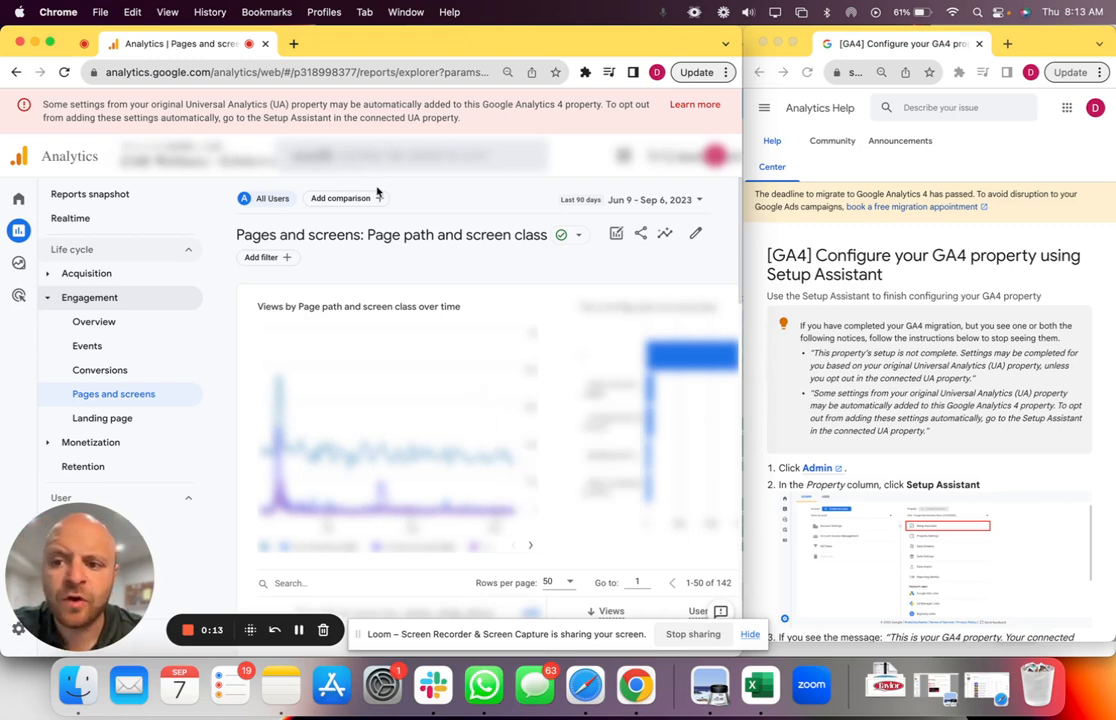
Step: Following the Setup Assistant help article, open the Setup Assistant for the GA4 property in the admin settings
triple_click(126, 104)
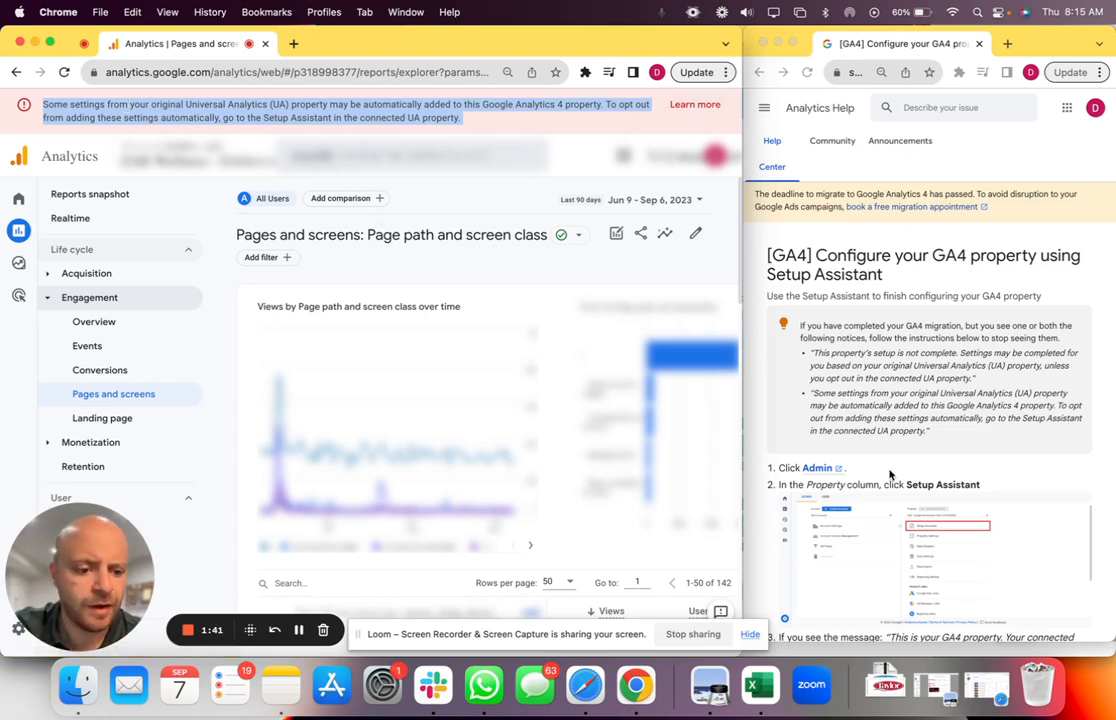
scroll(897, 436, "down", 1)
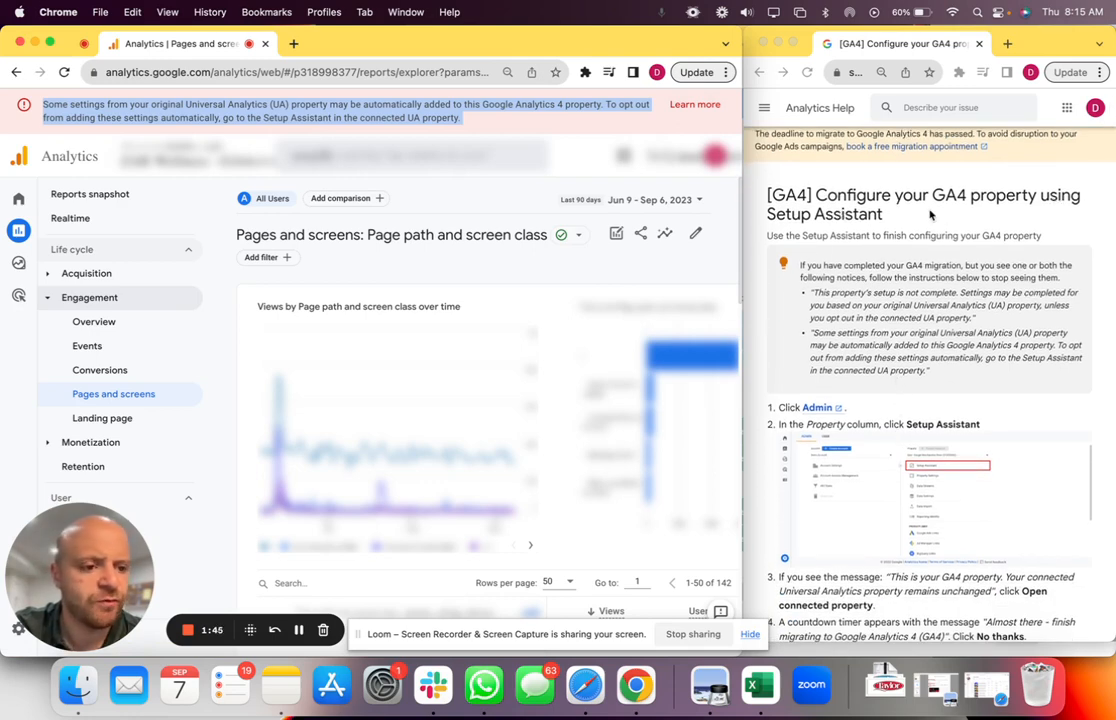
scroll(880, 248, "down", 1)
scroll(878, 249, "down", 1)
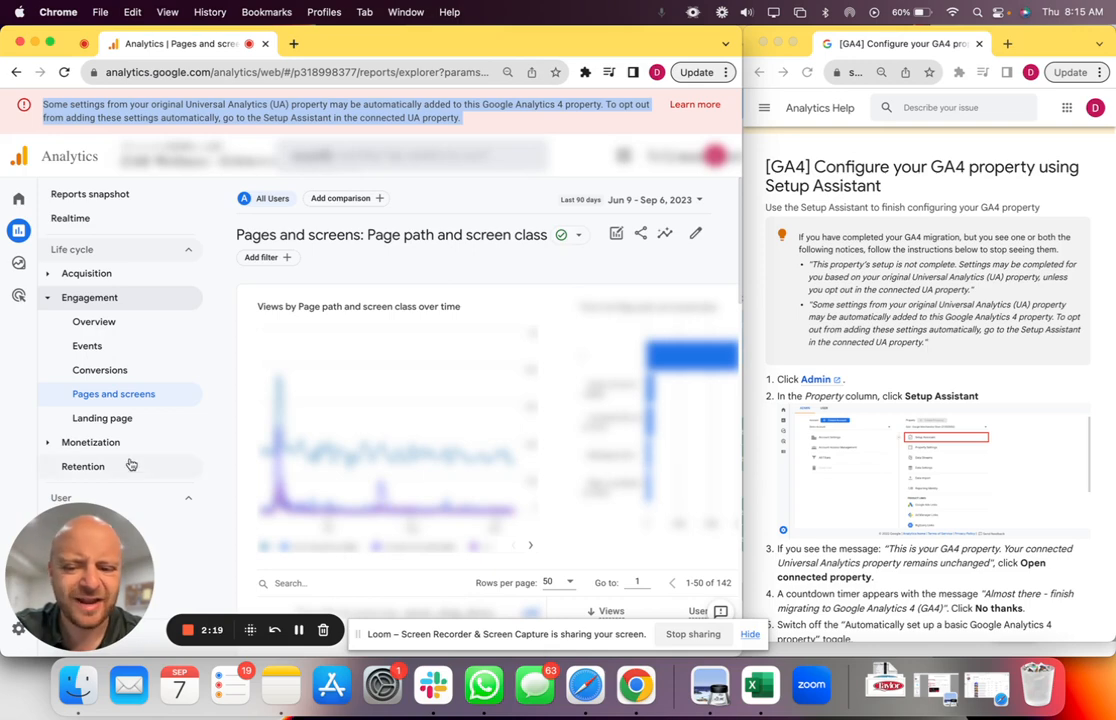
left_click_drag(123, 535, 258, 303)
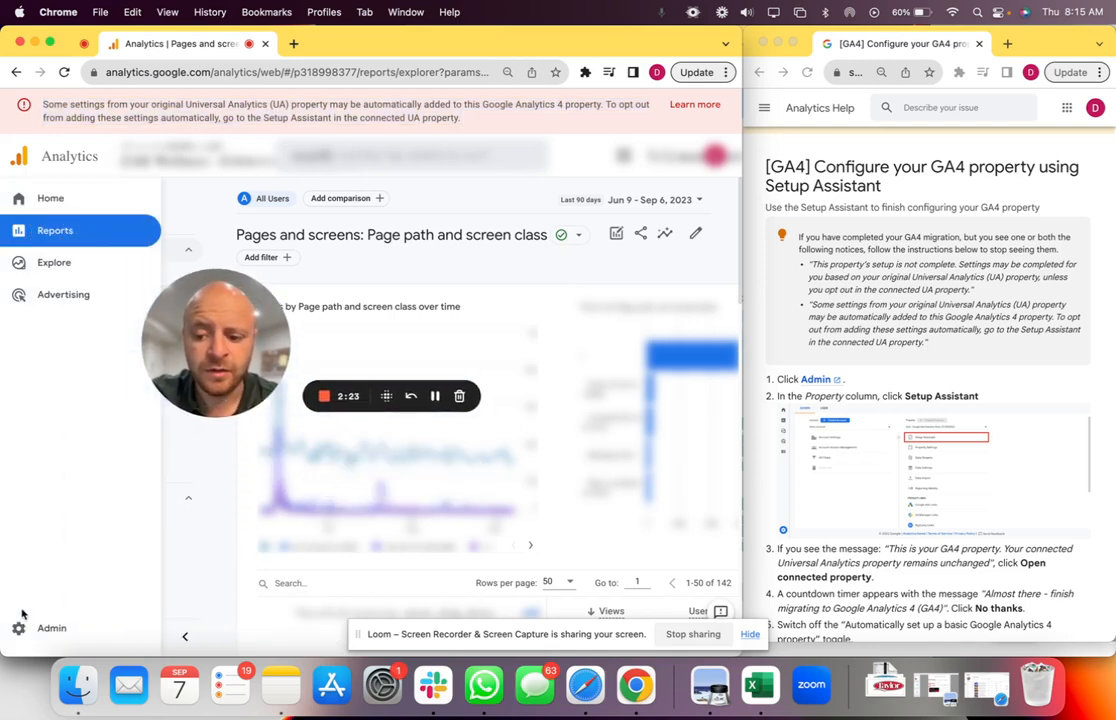
left_click(44, 632)
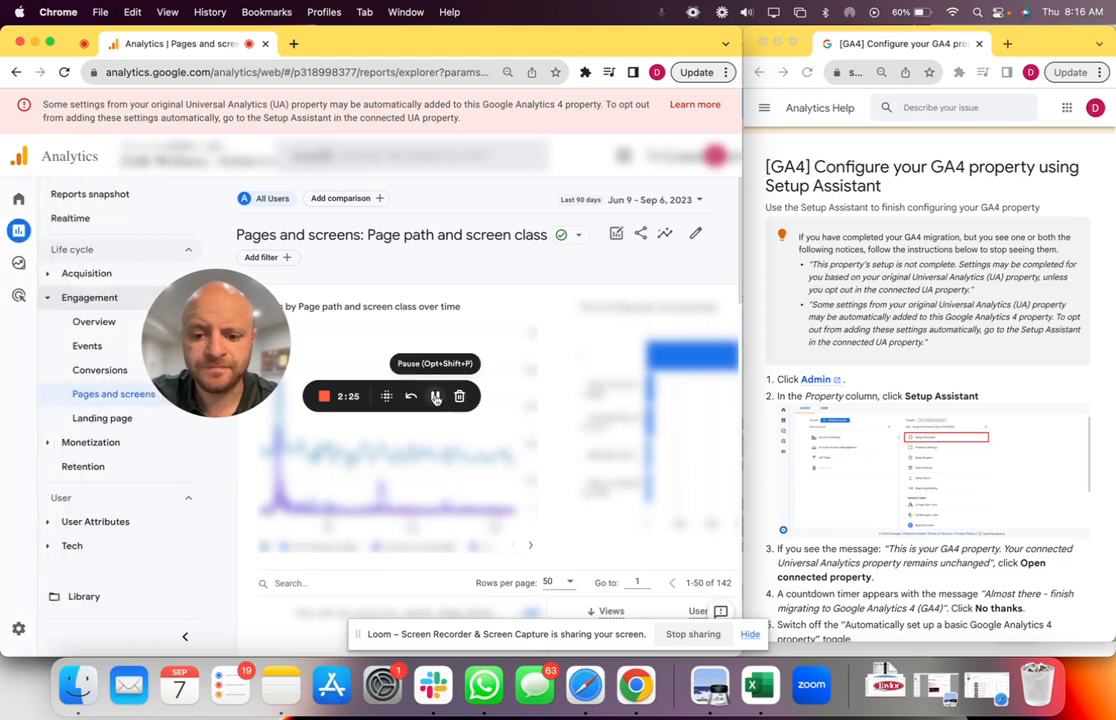
left_click_drag(237, 335, 170, 514)
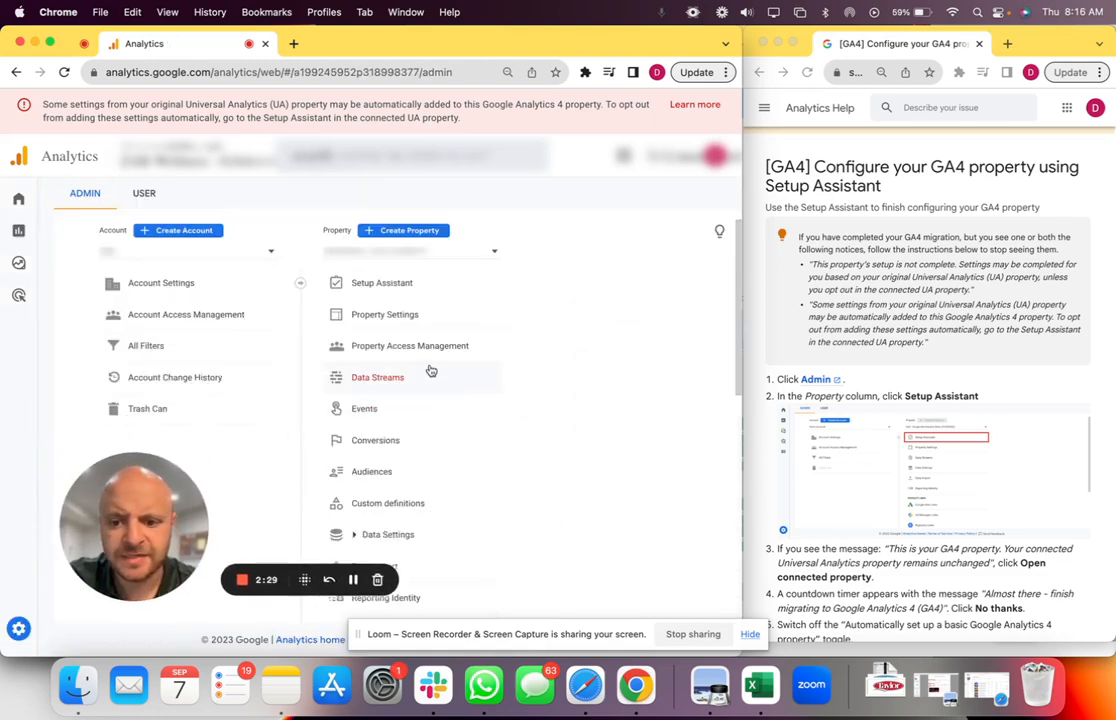
left_click(381, 283)
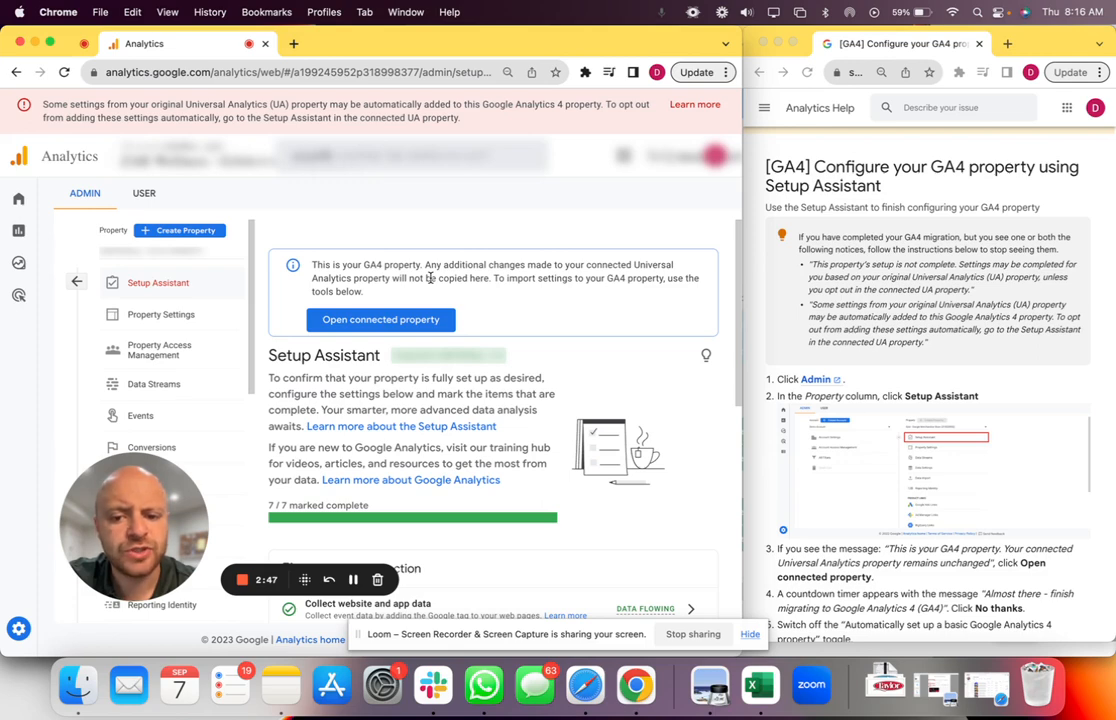
Step: Review the Setup Assistant checklist from data collection through Google Ads linking and advanced setup, and compare it with the help article's steps
scroll(489, 393, "down", 2)
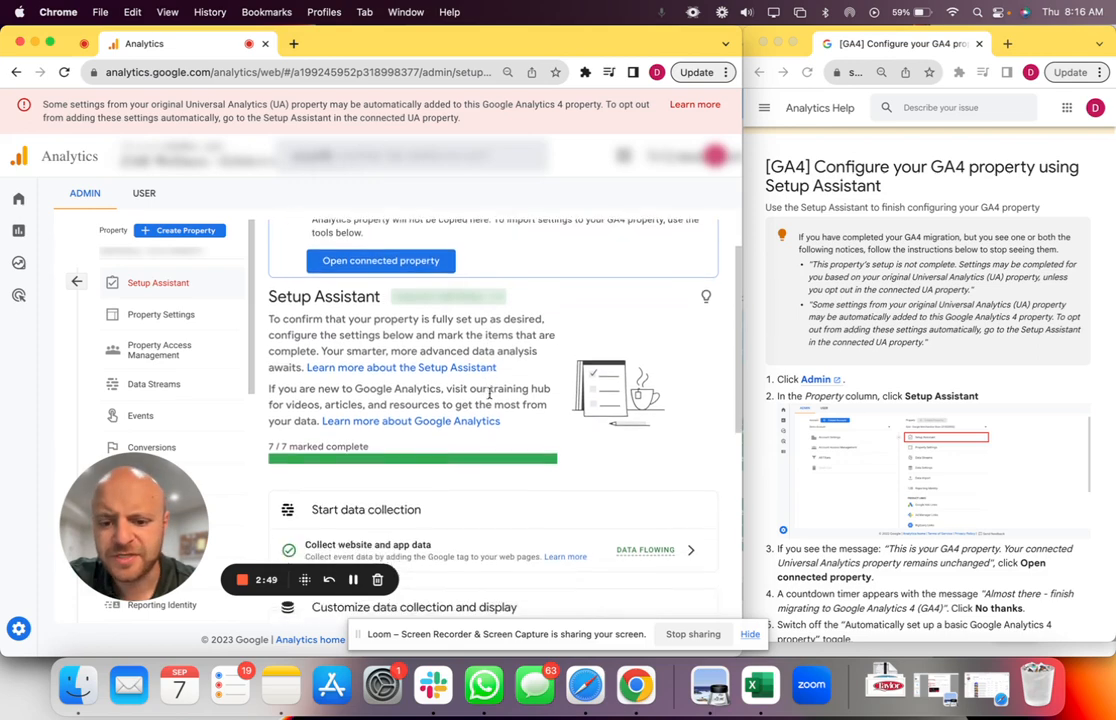
scroll(489, 393, "down", 1)
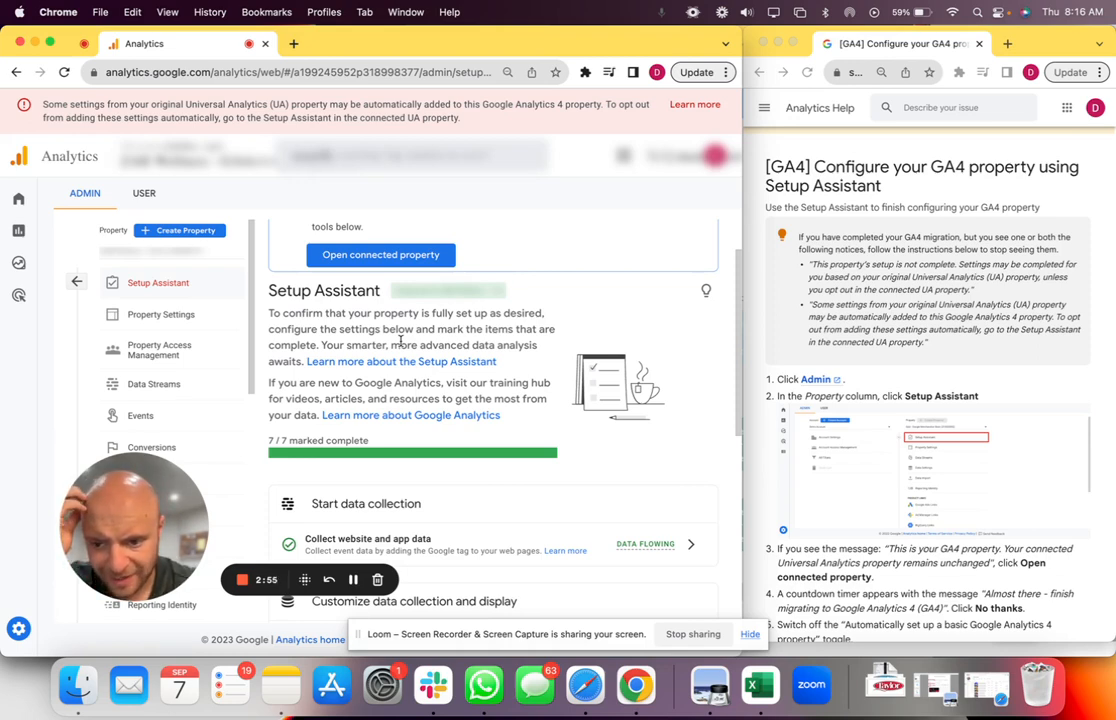
scroll(400, 341, "down", 3)
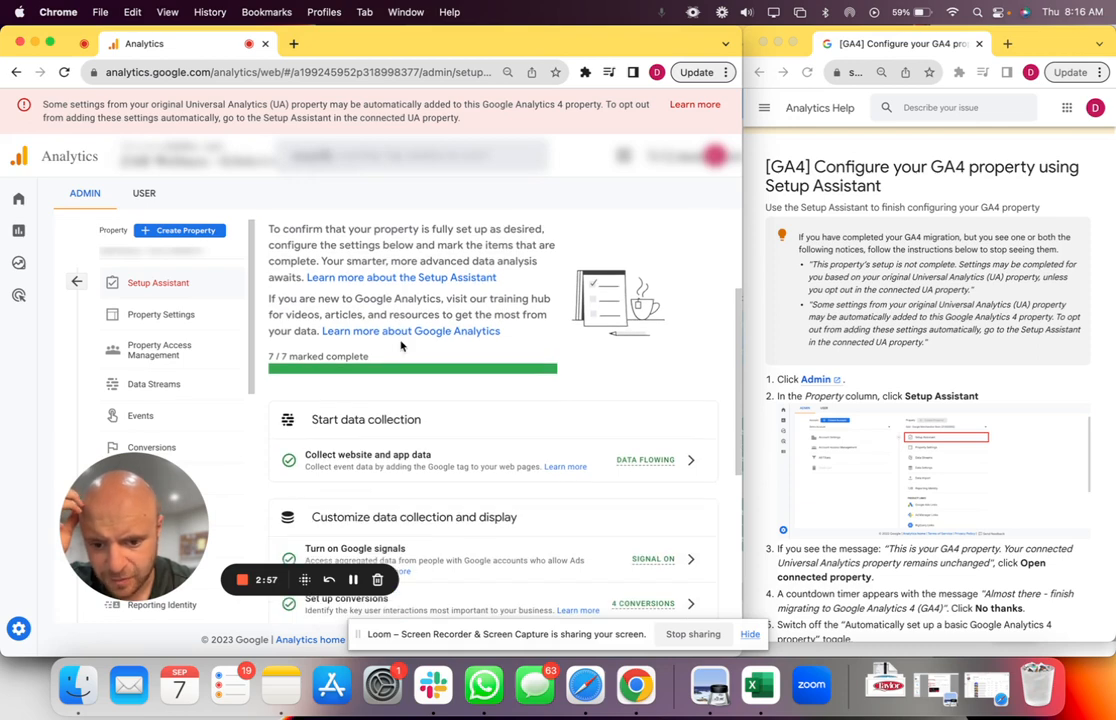
scroll(400, 345, "down", 3)
scroll(400, 345, "up", 2)
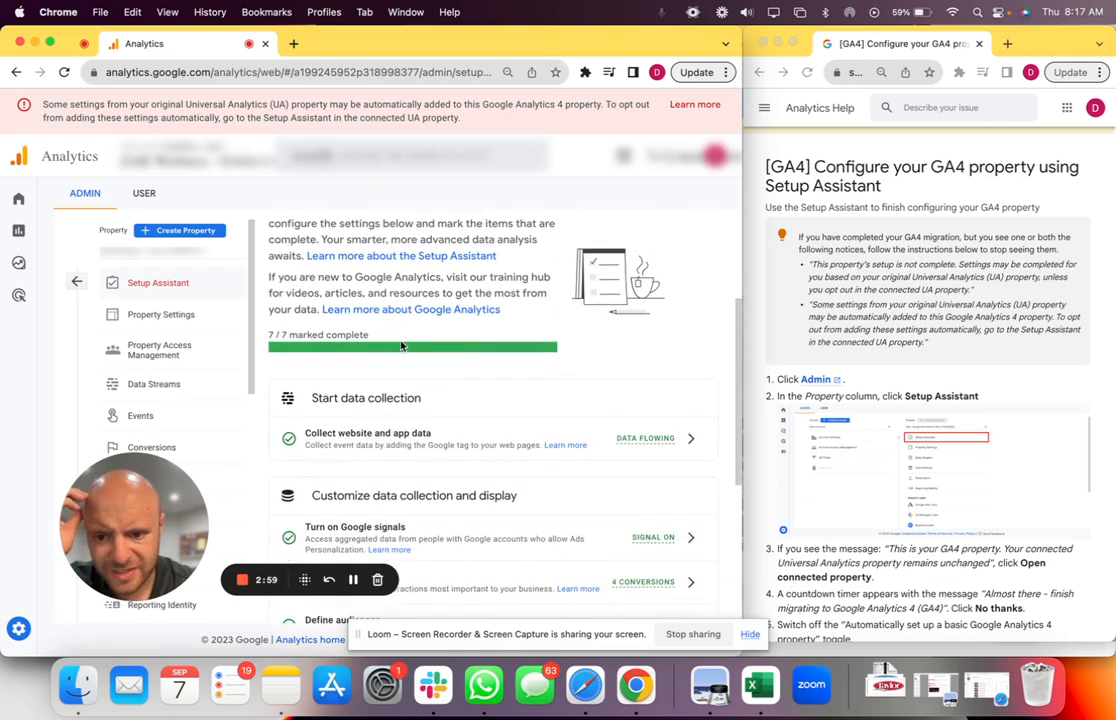
scroll(369, 349, "up", 2)
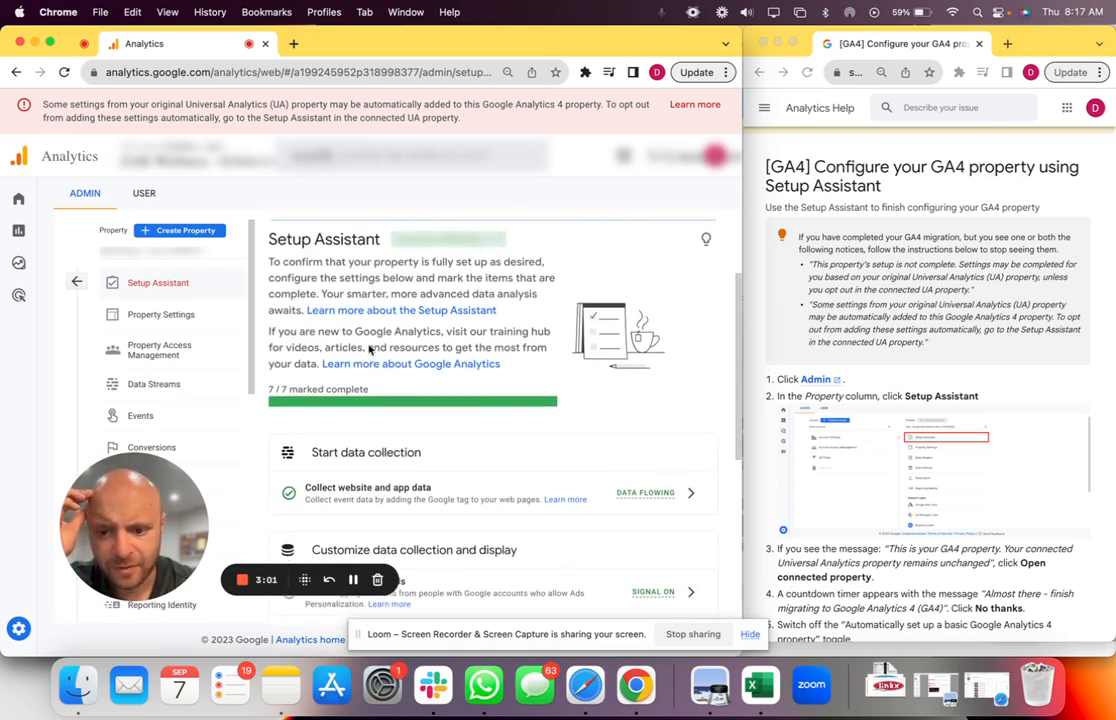
scroll(375, 360, "down", 4)
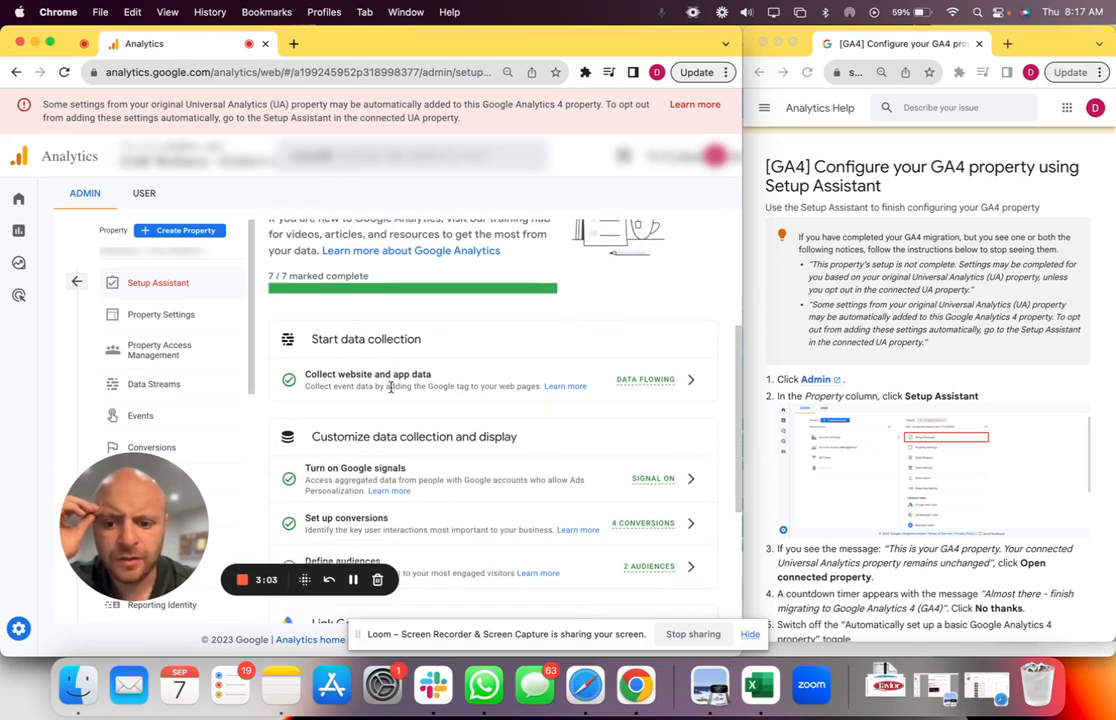
scroll(407, 385, "down", 3)
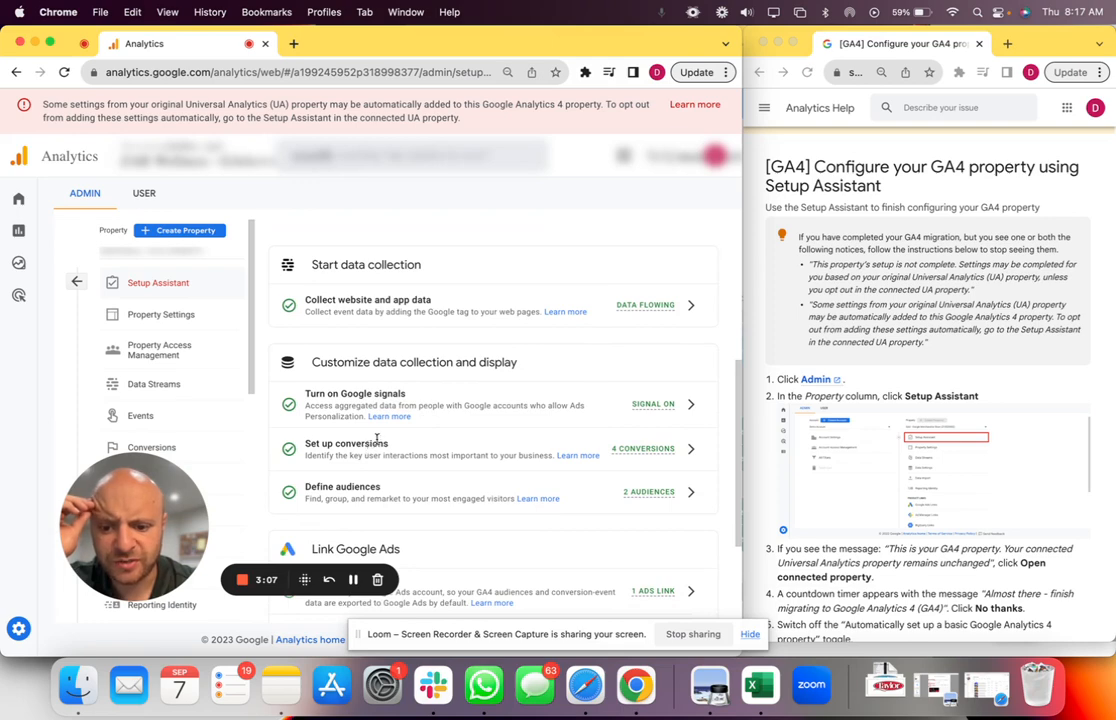
scroll(403, 467, "down", 3)
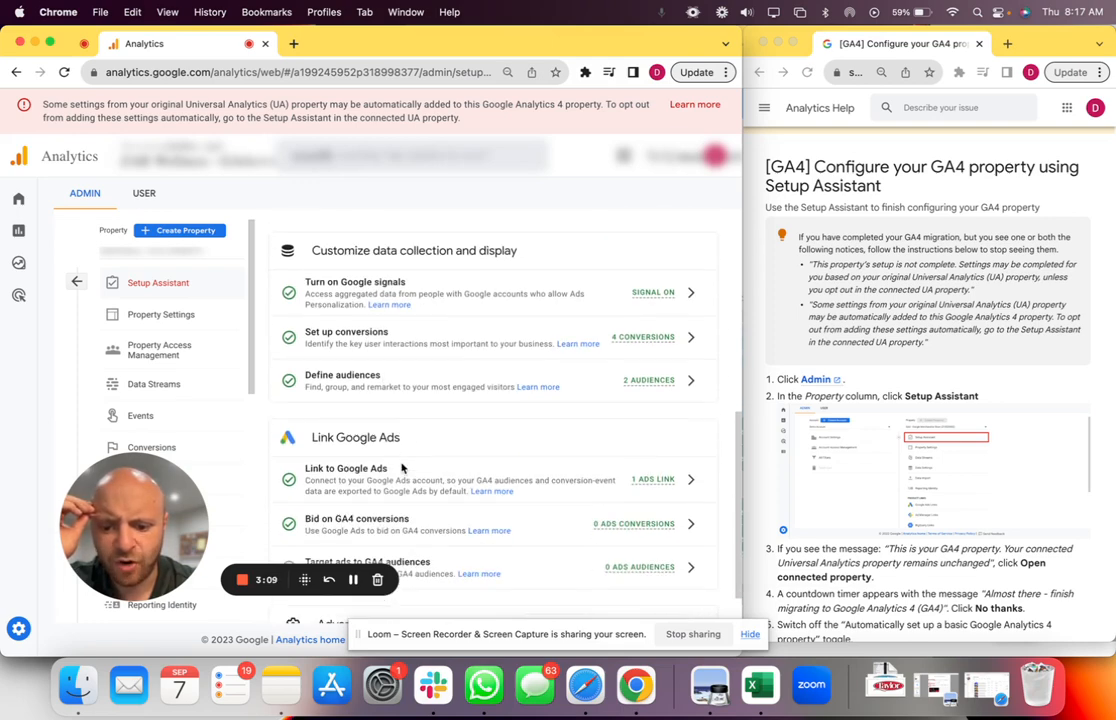
scroll(482, 463, "down", 2)
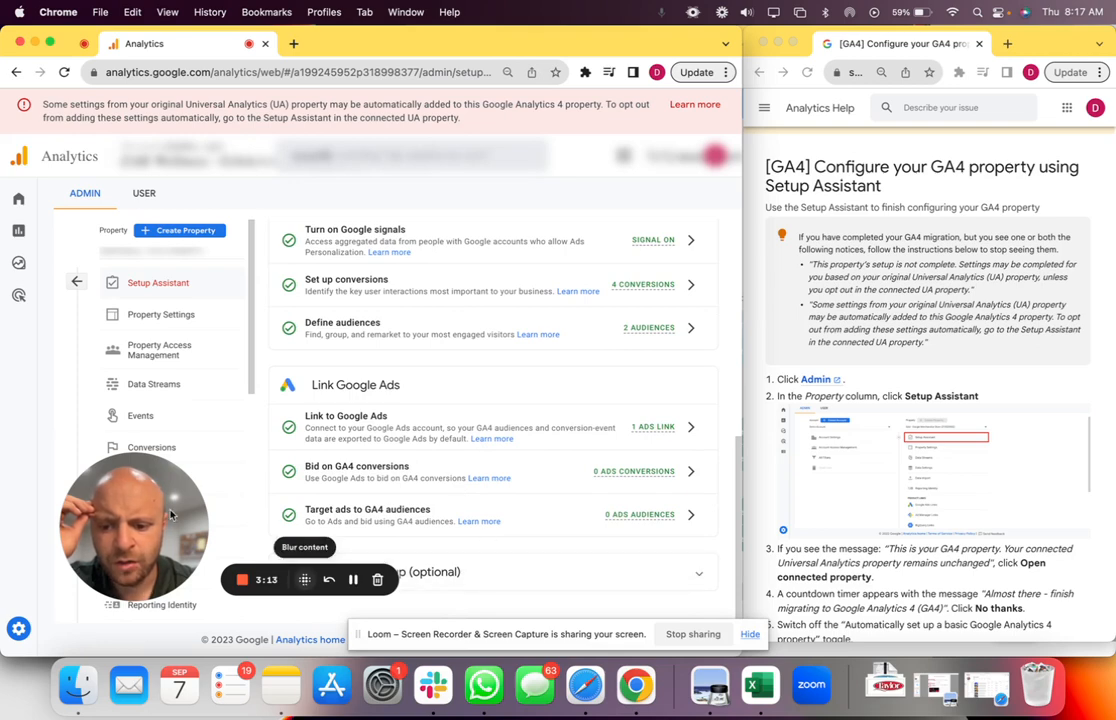
left_click_drag(157, 505, 150, 435)
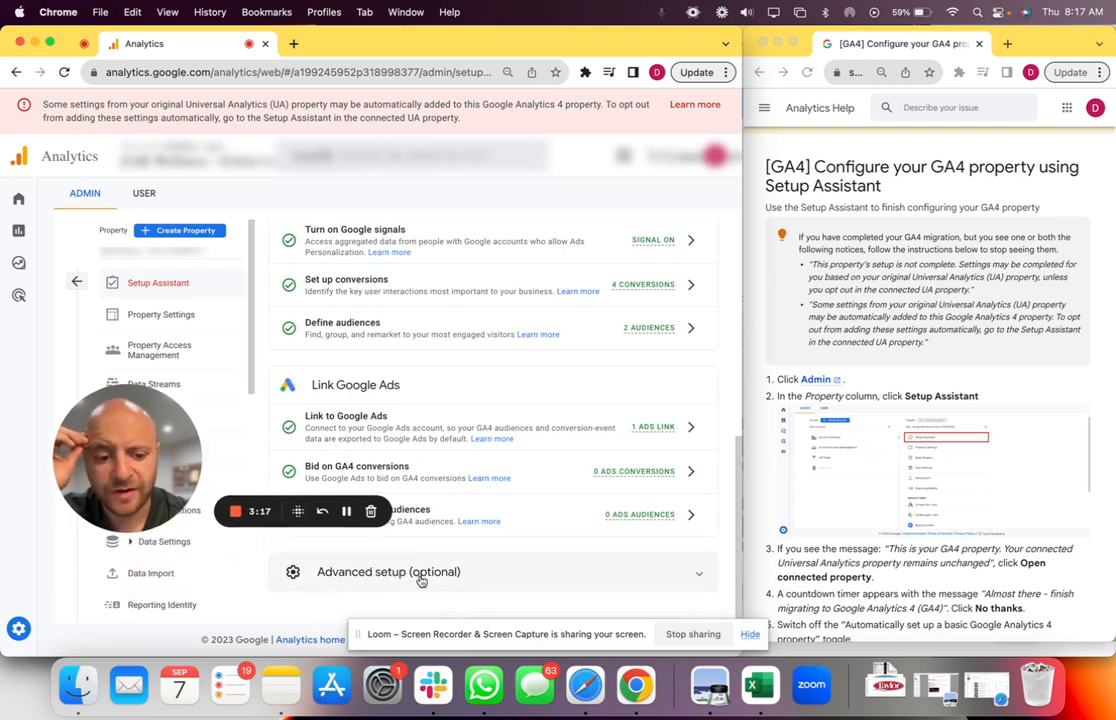
scroll(855, 453, "down", 4)
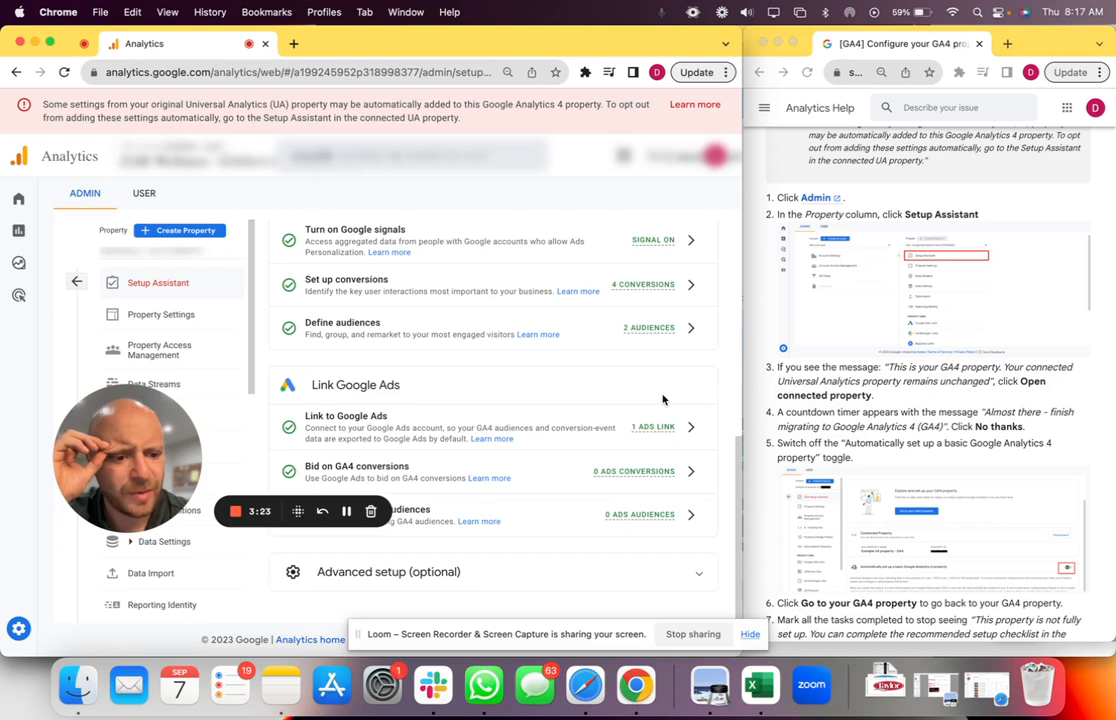
Step: Open the connected Universal Analytics property and turn off "Automatically set up a basic Google Analytics 4 property"
scroll(594, 358, "up", 10)
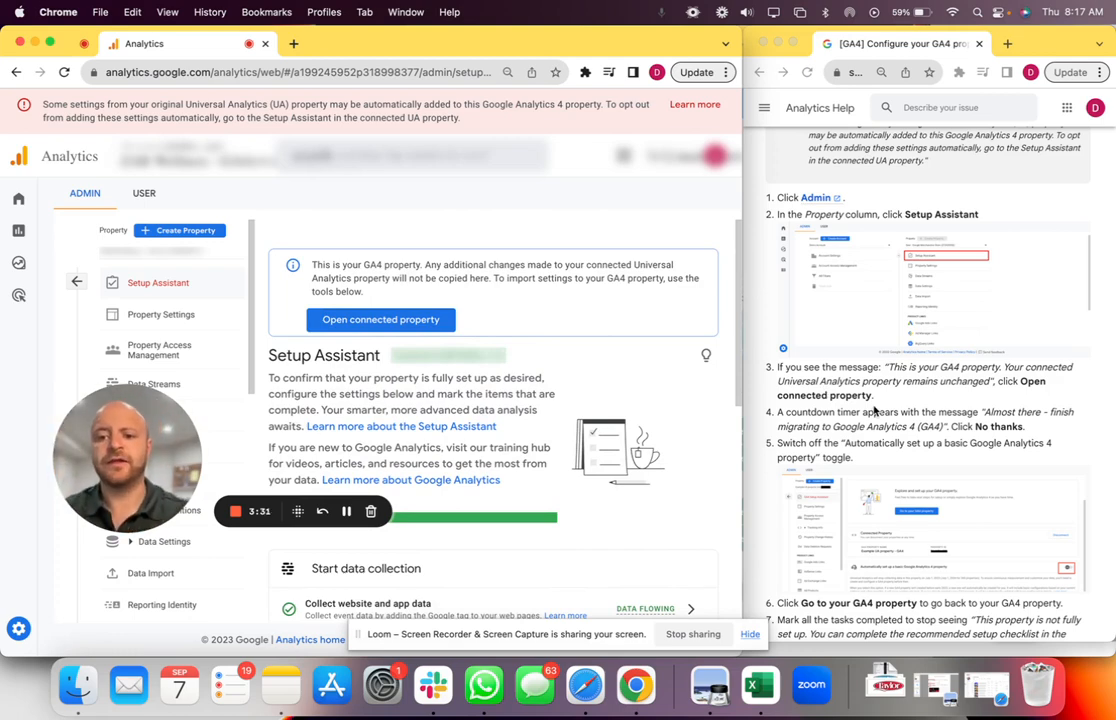
left_click(347, 512)
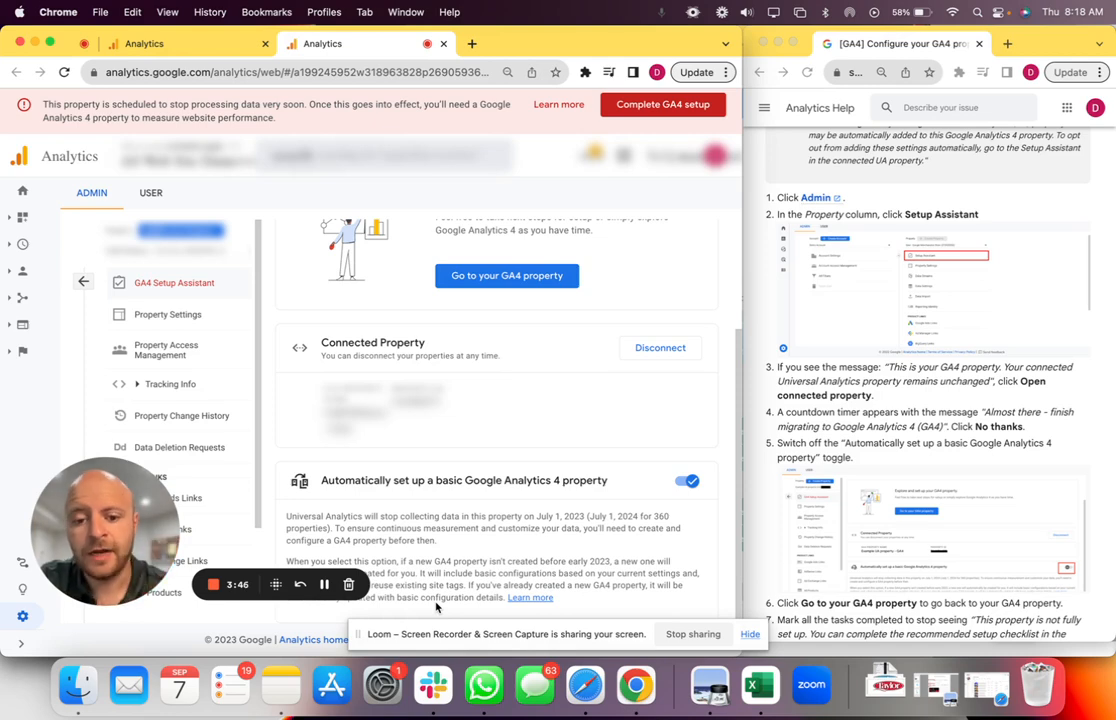
scroll(488, 378, "up", 3)
scroll(489, 376, "down", 3)
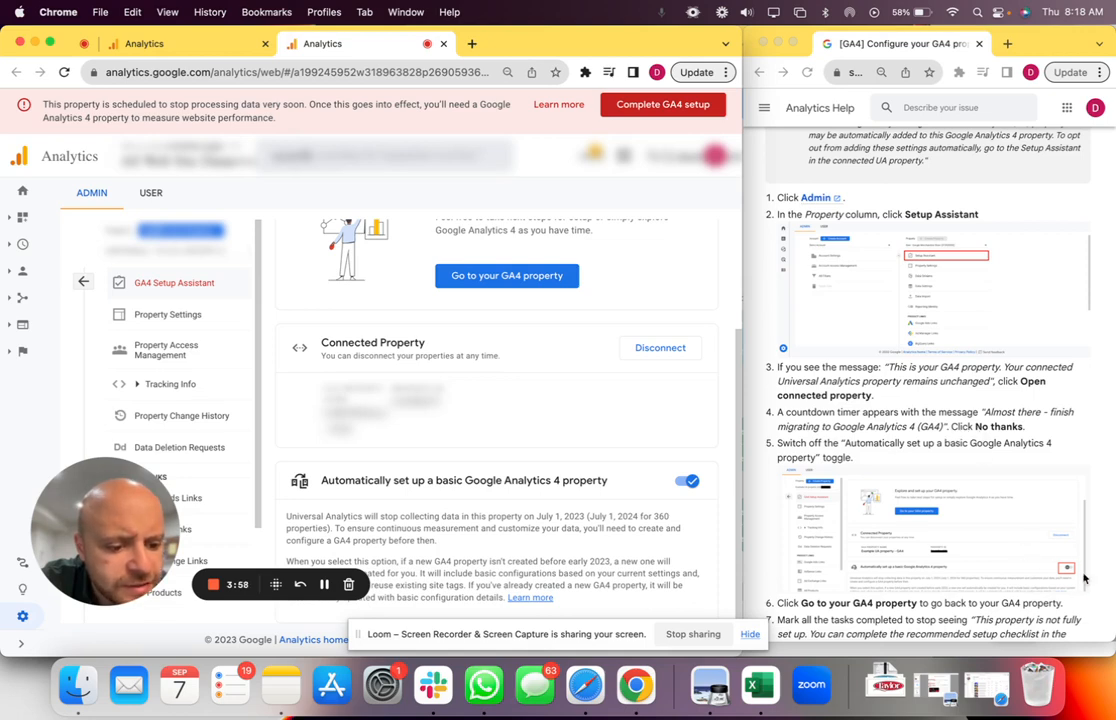
scroll(1064, 575, "down", 2)
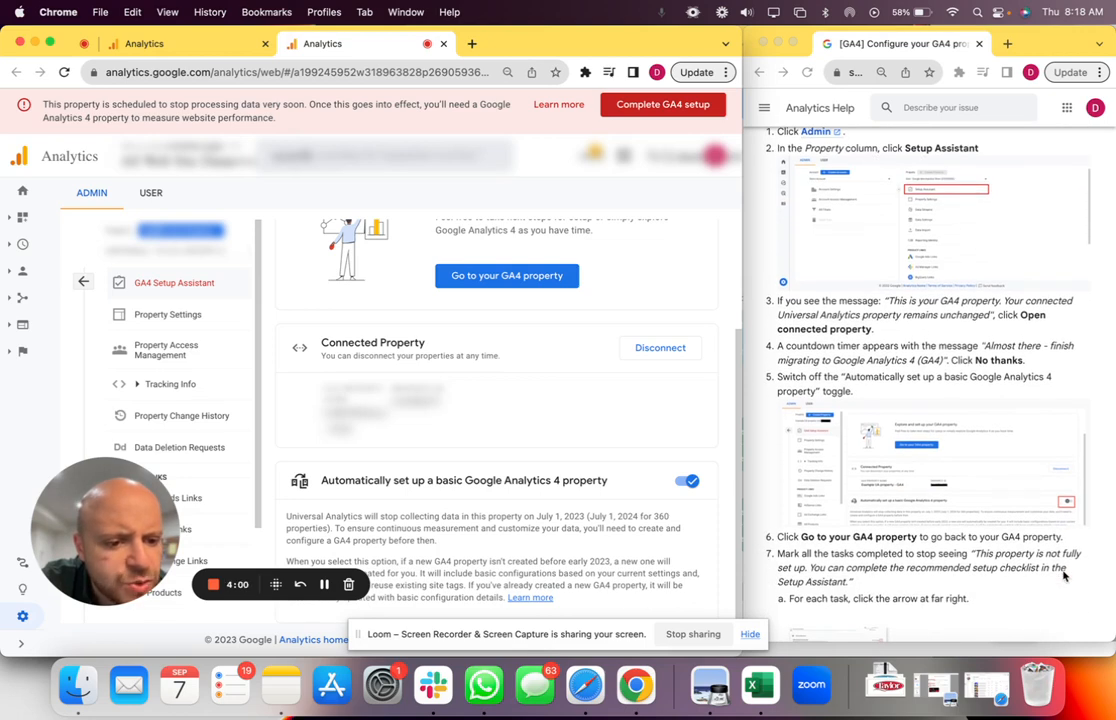
left_click(683, 482)
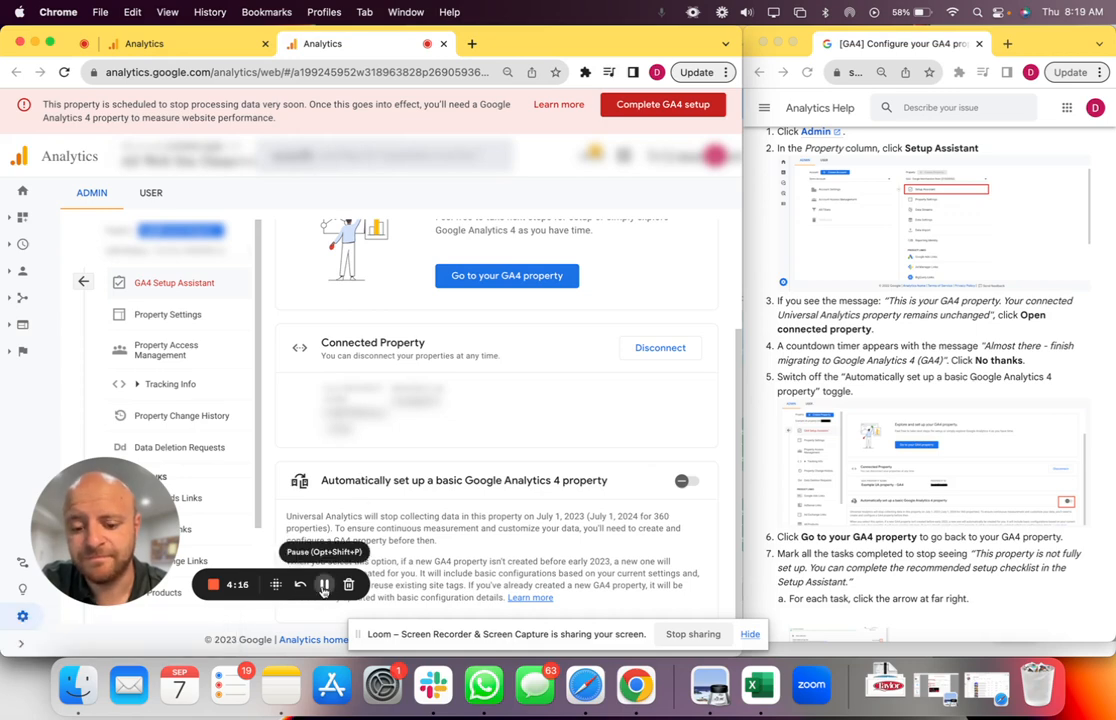
Step: Return to the GA4 property and check its Setup Assistant checklist and Home page for the warning banner
scroll(555, 428, "up", 3)
left_click(530, 428)
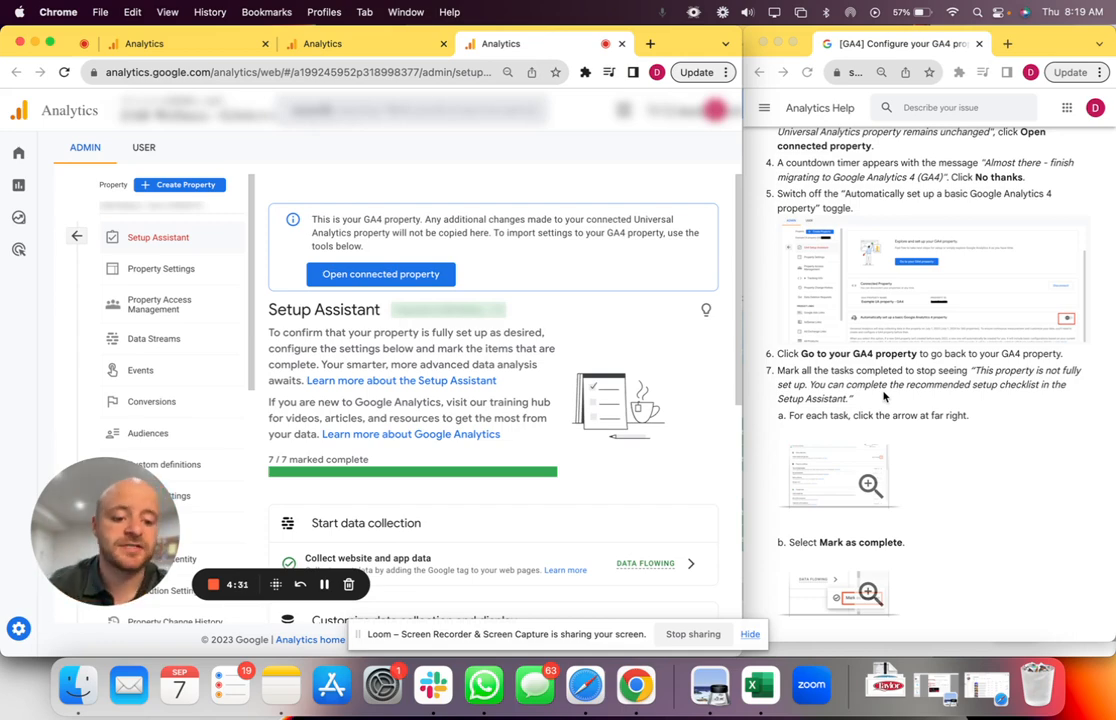
scroll(370, 389, "down", 2)
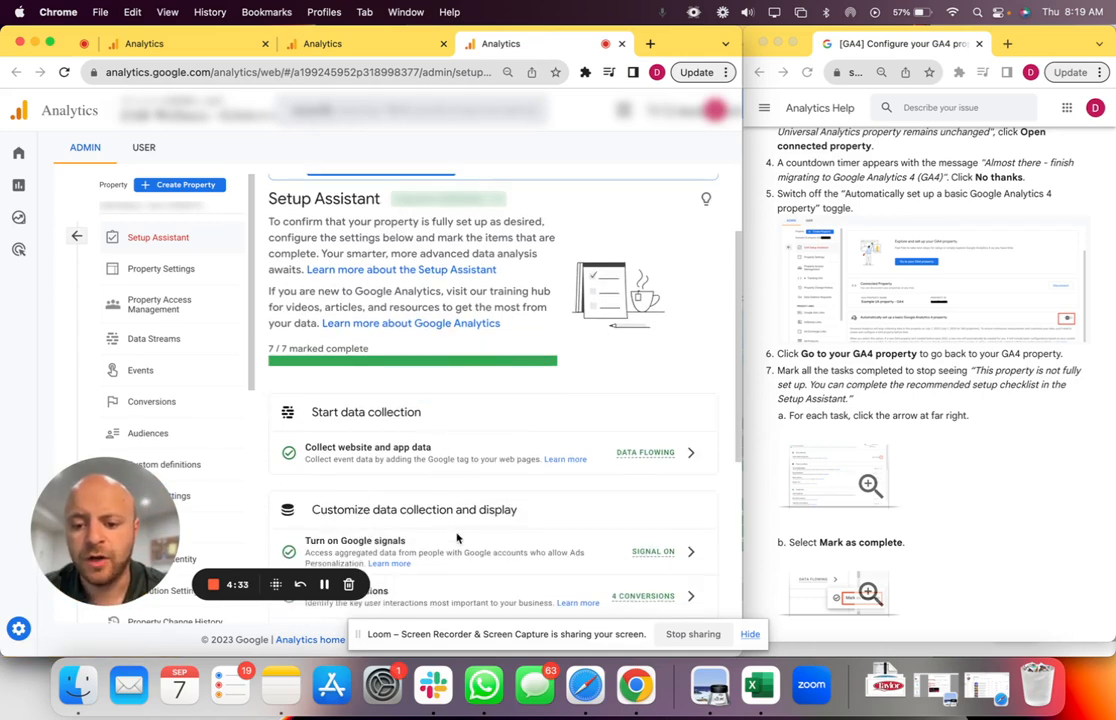
scroll(456, 536, "down", 5)
scroll(456, 538, "up", 7)
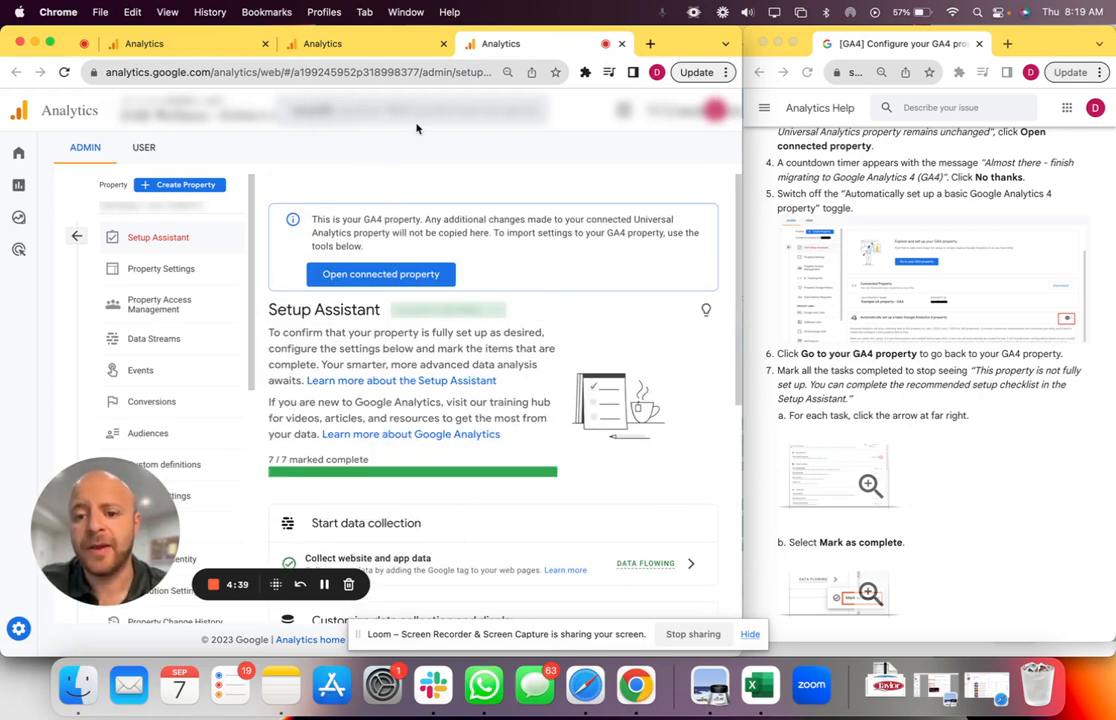
left_click(324, 586)
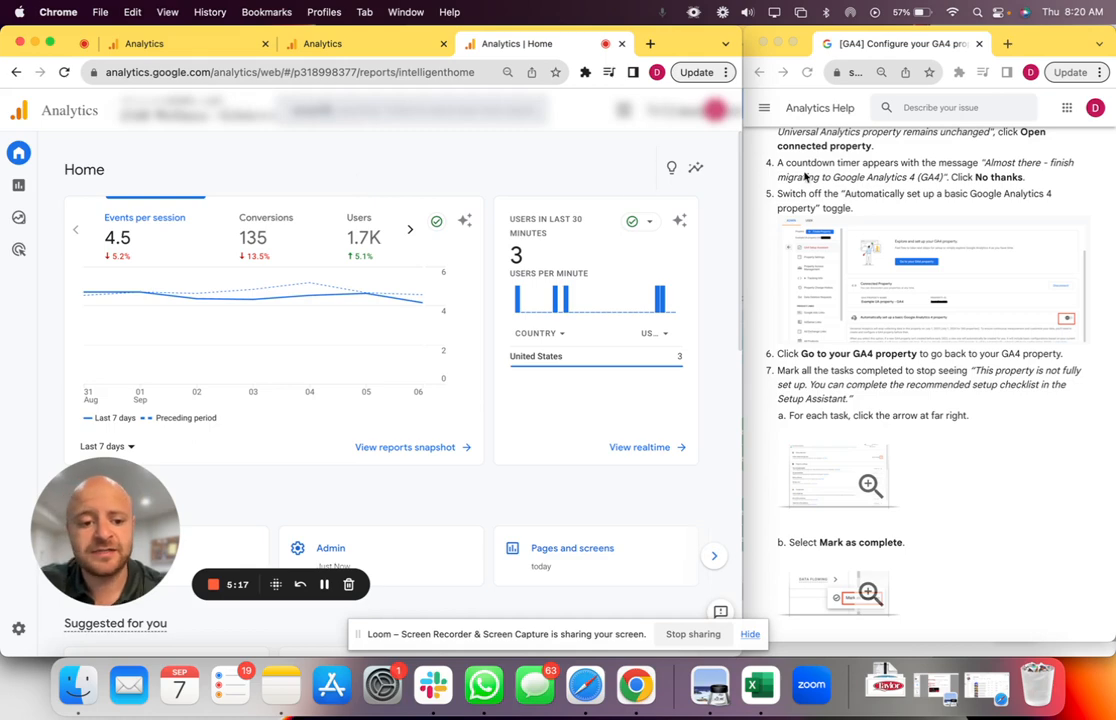
scroll(840, 313, "up", 10)
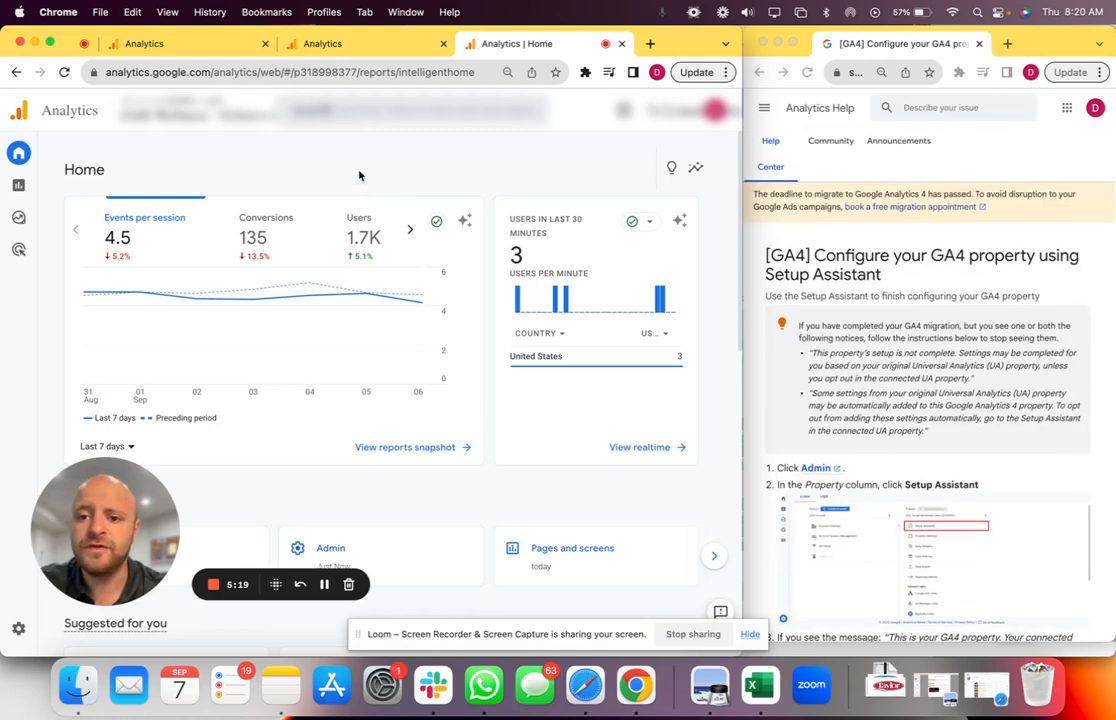